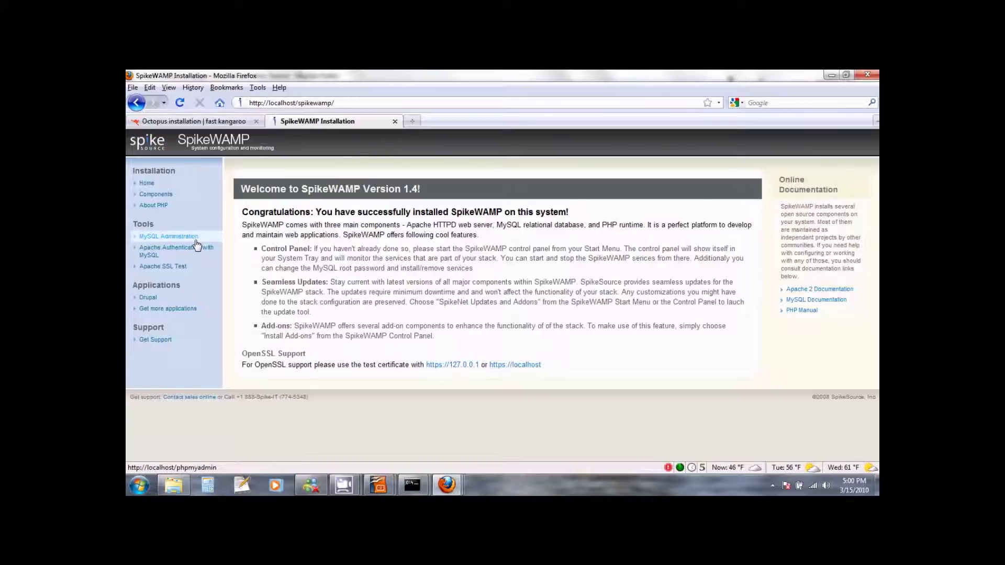
Launch phpMyAdmin from the SpikeWAMP start page's Tools > MySQL Administration link.
{"action": "left_click", "coordinate": [195, 238]}
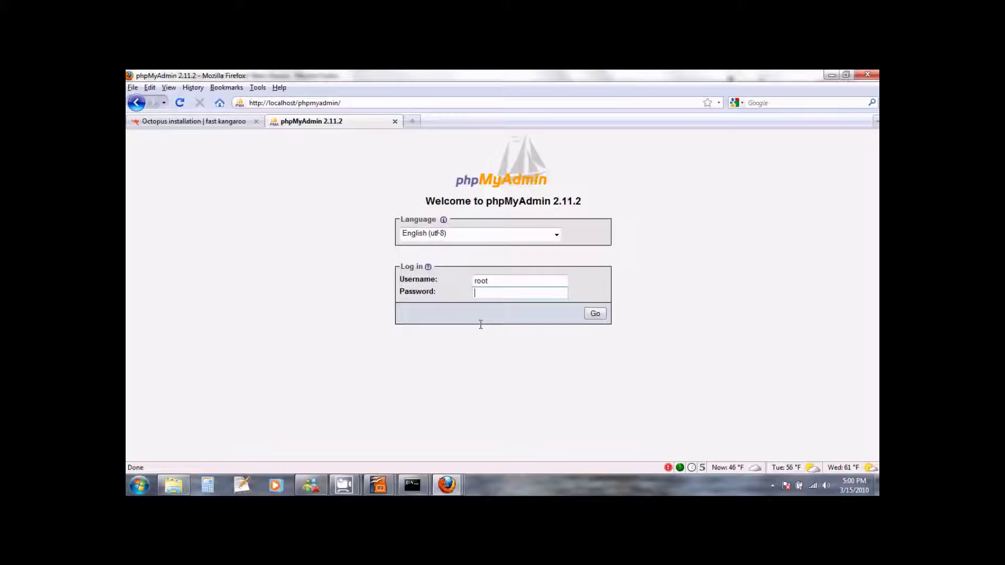
Log in to phpMyAdmin as root with the root password.
{"action": "type", "text": "•••••••••"}
{"action": "left_click", "coordinate": [597, 315]}
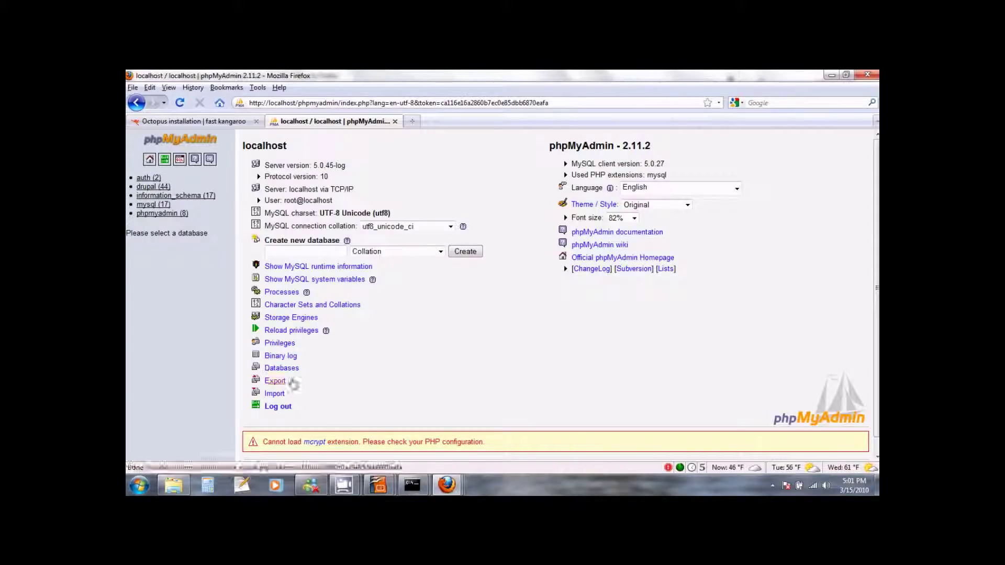
Drop the drupal database from the Databases list, confirming the destroy warning.
{"action": "left_click", "coordinate": [286, 368]}
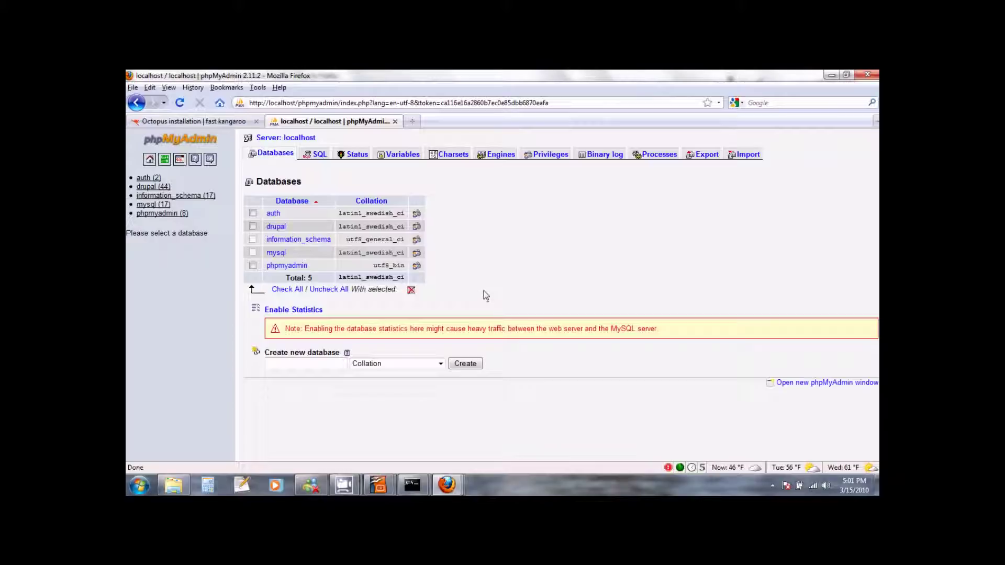
{"action": "left_click", "coordinate": [254, 229]}
{"action": "left_click", "coordinate": [412, 291]}
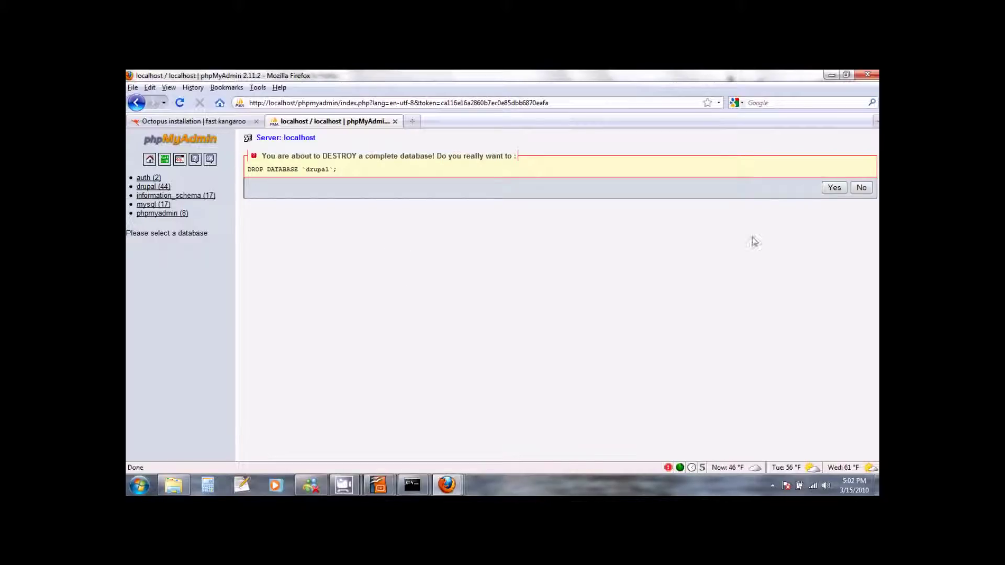
{"action": "left_click", "coordinate": [835, 190]}
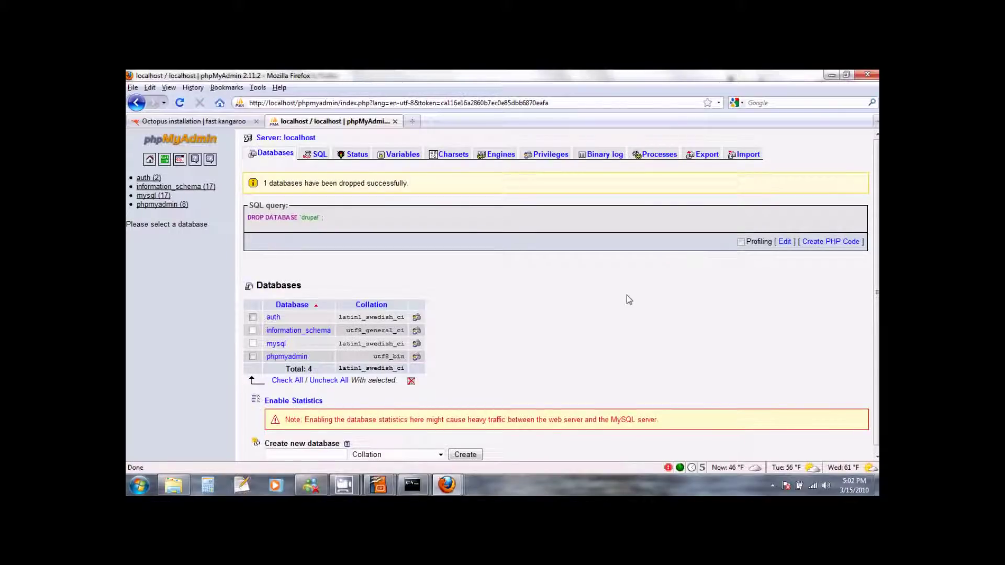
Create a new empty database named 'drupal'.
{"action": "scroll", "coordinate": [626, 296], "scroll_direction": "down", "scroll_amount": 1}
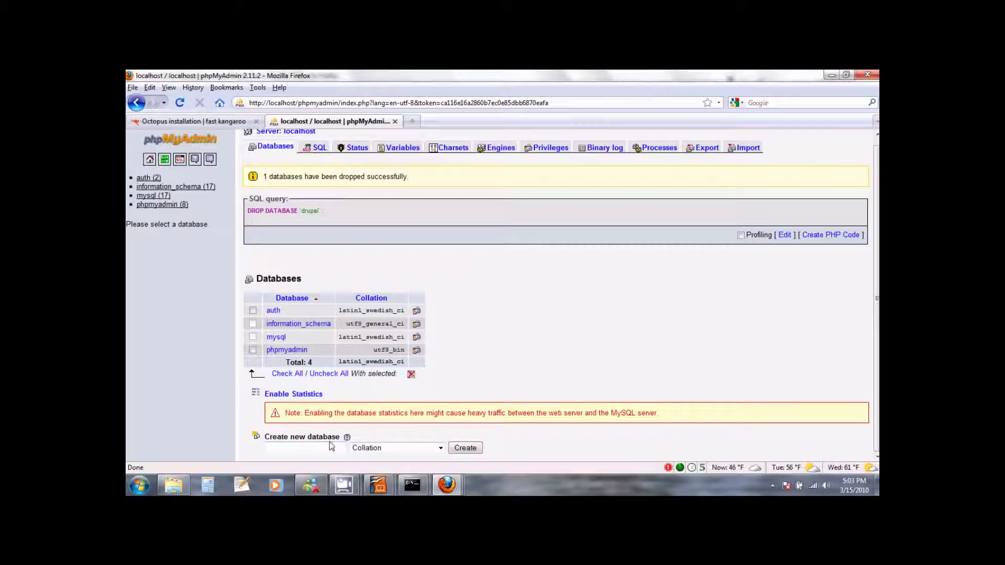
{"action": "left_click", "coordinate": [313, 449]}
{"action": "type", "text": "drupal"}
{"action": "left_click", "coordinate": [466, 451]}
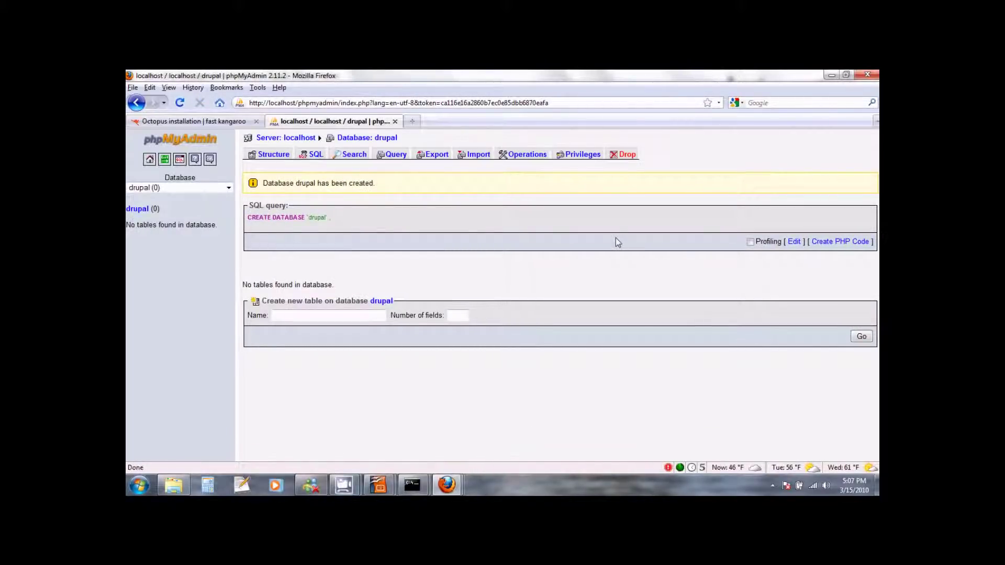
Import octopus_0_5_0_ALPHA.sql from the Desktop into the drupal database.
{"action": "left_click", "coordinate": [480, 154]}
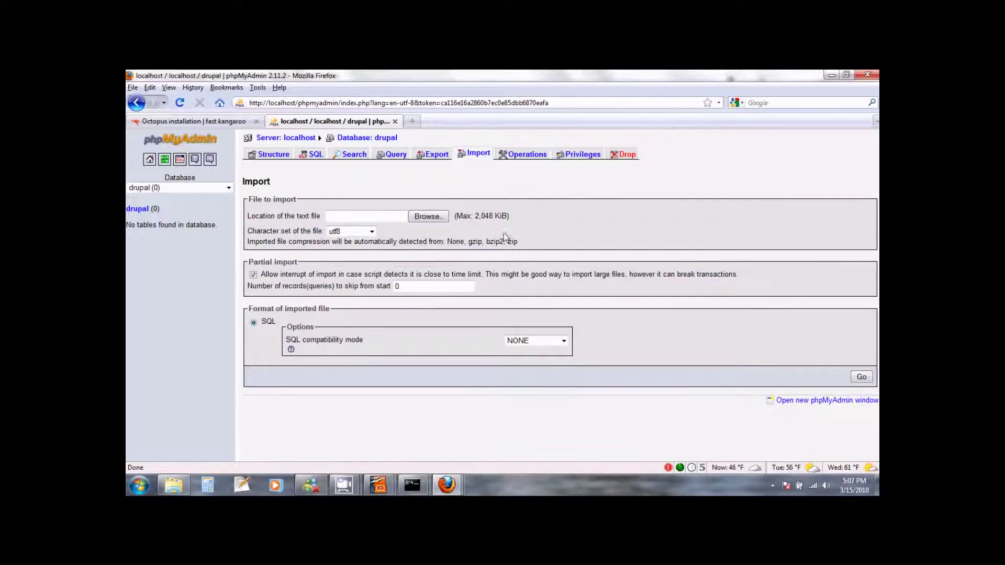
{"action": "left_click", "coordinate": [437, 219]}
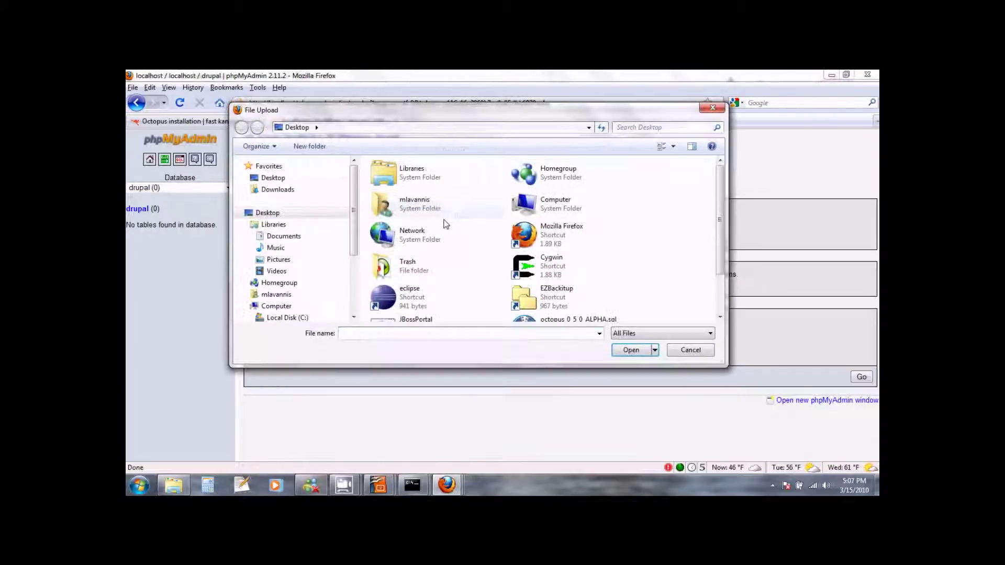
{"action": "left_click", "coordinate": [284, 180]}
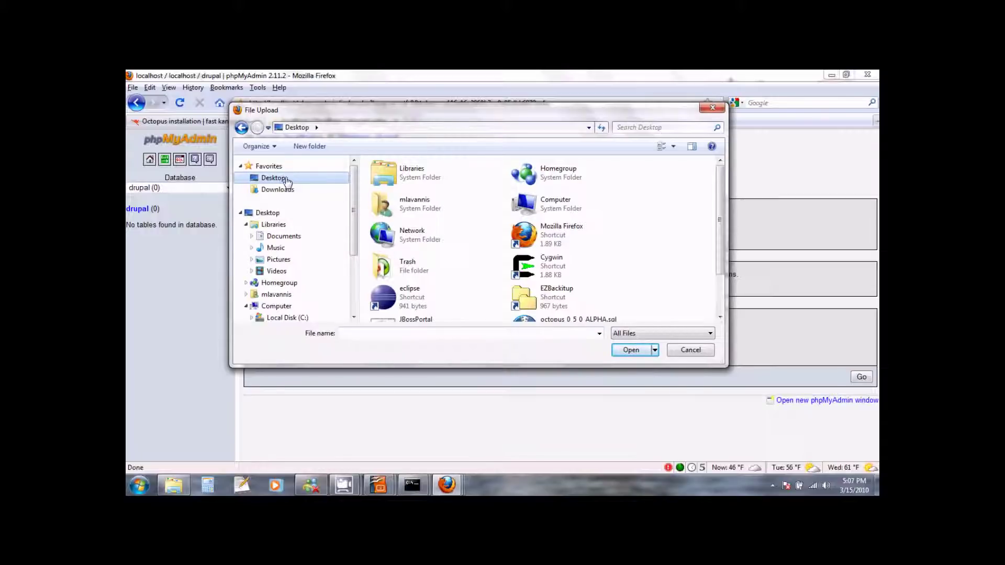
{"action": "scroll", "coordinate": [720, 225], "scroll_direction": "down", "scroll_amount": 2}
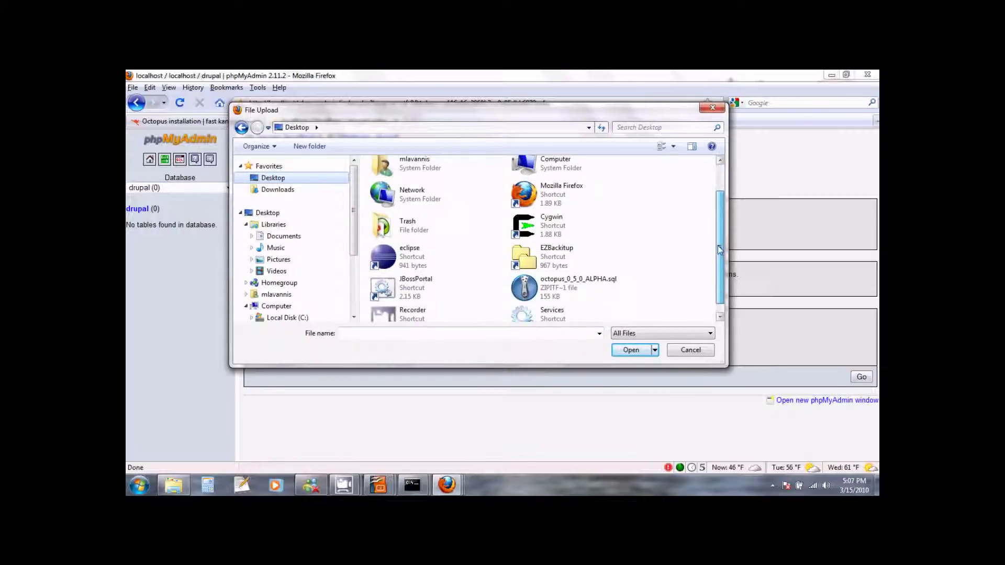
{"action": "left_click", "coordinate": [579, 283]}
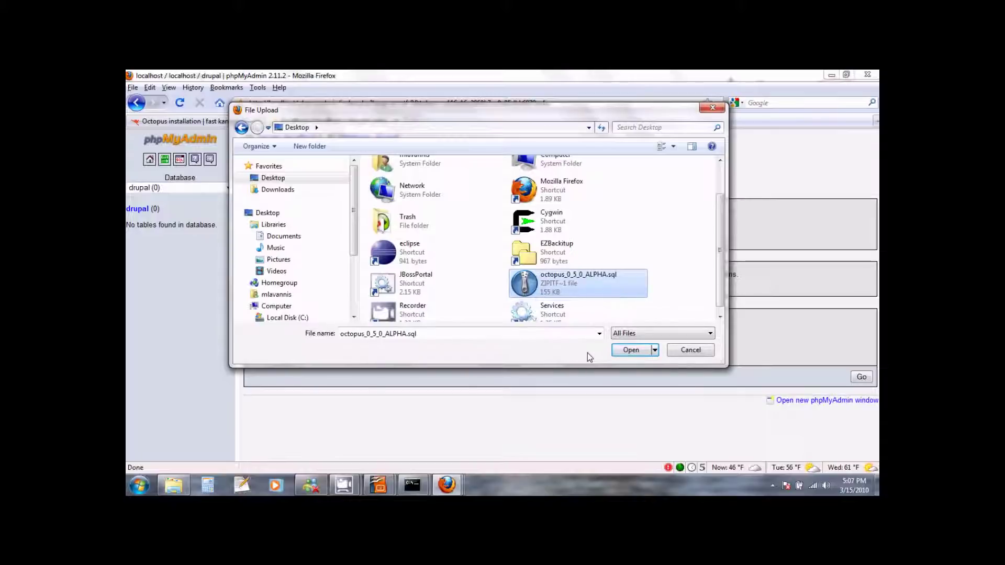
{"action": "left_click", "coordinate": [625, 352]}
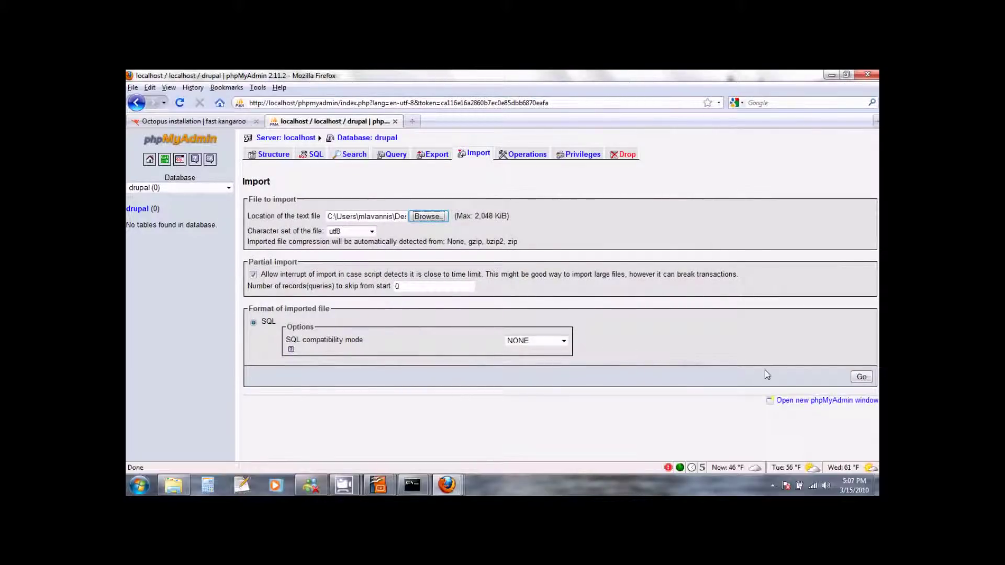
{"action": "left_click", "coordinate": [861, 378]}
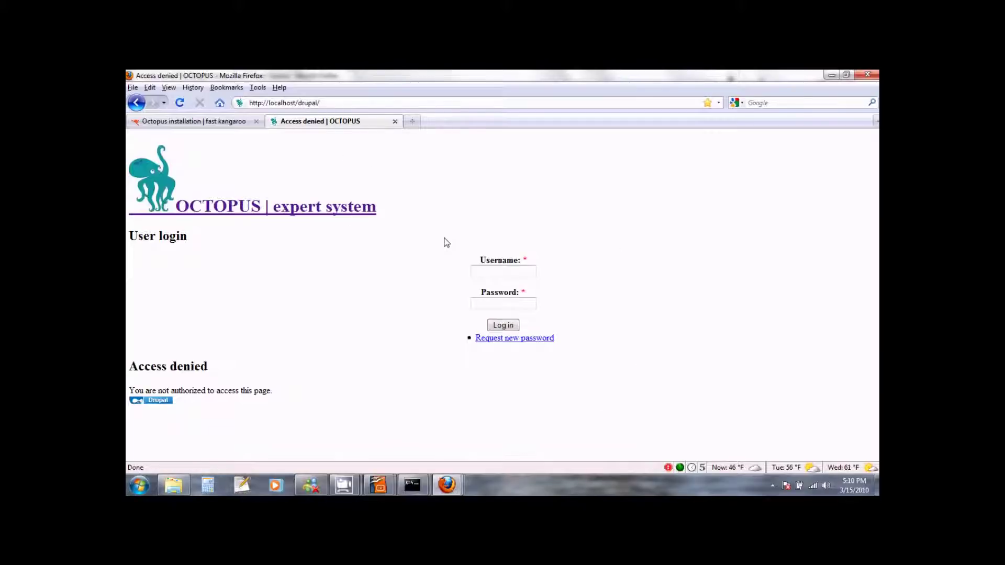
Sign in to the Octopus site with the administrator username and password.
{"action": "left_click", "coordinate": [484, 272]}
{"action": "type", "text": "admin"}
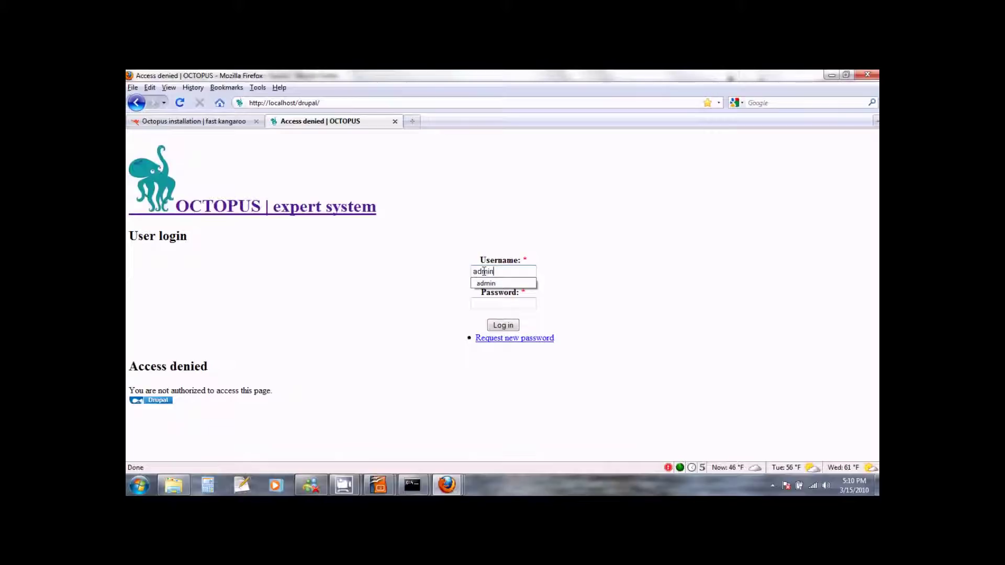
{"action": "key", "text": "Tab"}
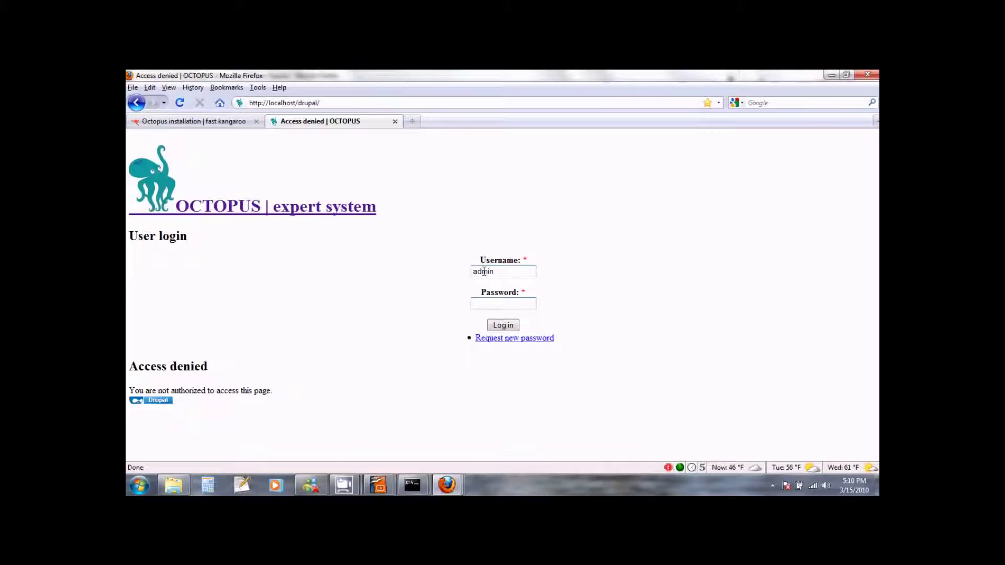
{"action": "type", "text": "admin"}
{"action": "left_click", "coordinate": [505, 327]}
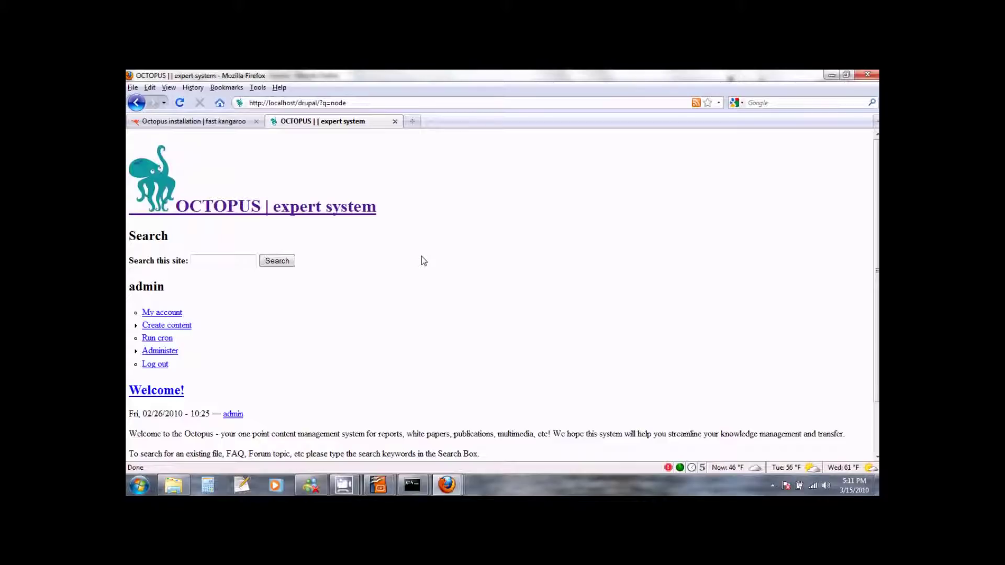
Go through Administer > Site building > Themes to Garland's configure page.
{"action": "scroll", "coordinate": [424, 261], "scroll_direction": "down", "scroll_amount": 1}
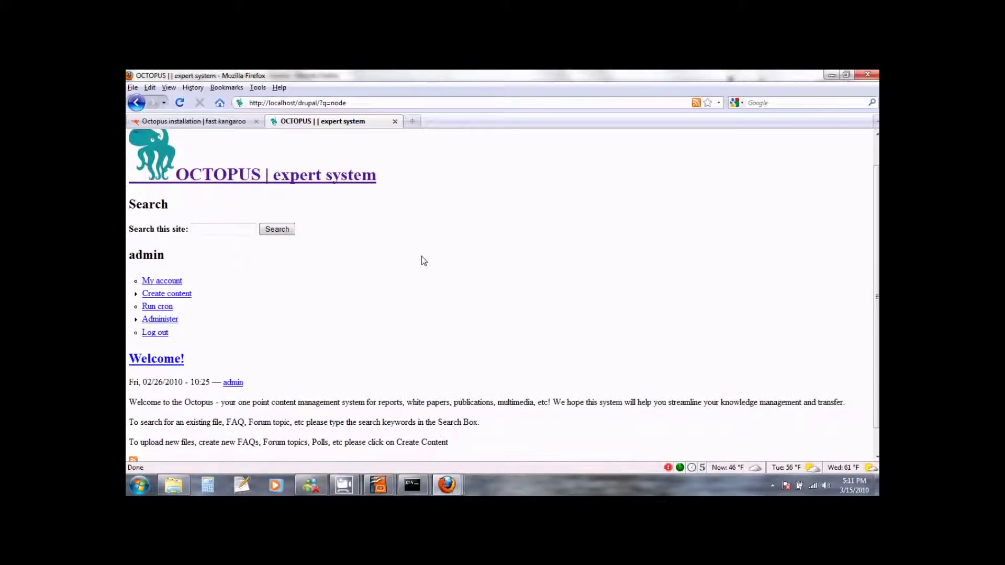
{"action": "scroll", "coordinate": [424, 261], "scroll_direction": "down", "scroll_amount": 1}
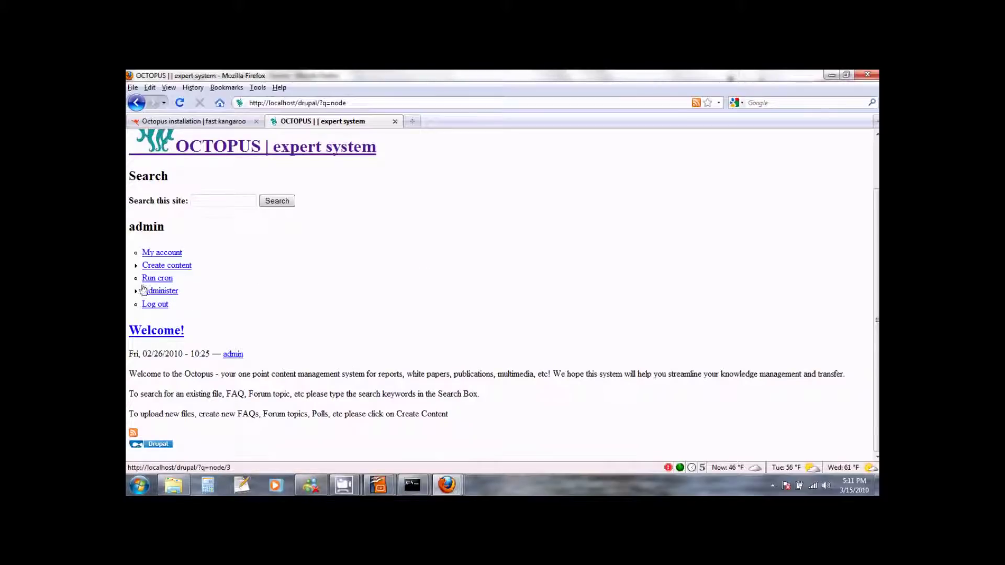
{"action": "left_click", "coordinate": [172, 295]}
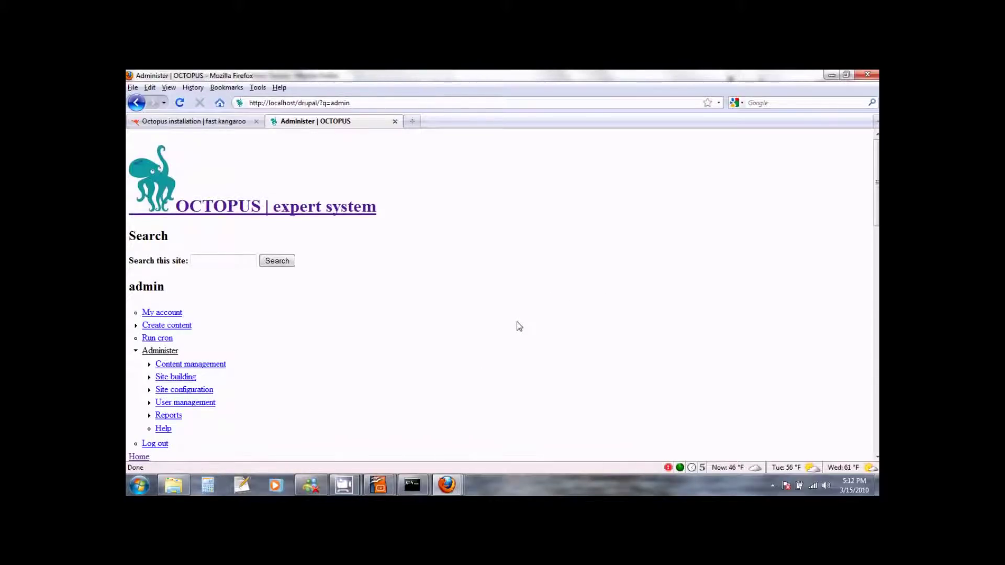
{"action": "scroll", "coordinate": [519, 326], "scroll_direction": "down", "scroll_amount": 8}
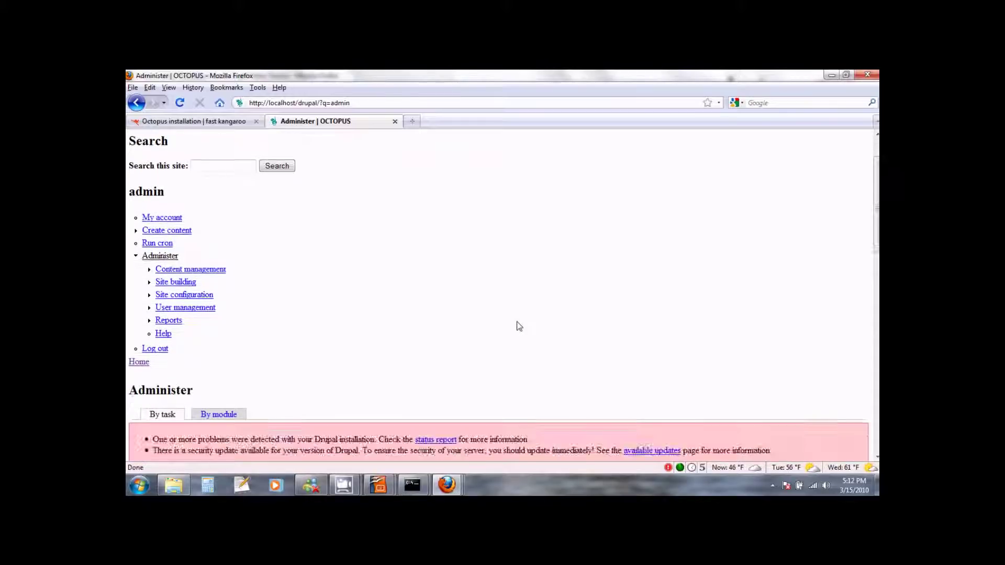
{"action": "scroll", "coordinate": [518, 326], "scroll_direction": "down", "scroll_amount": 4}
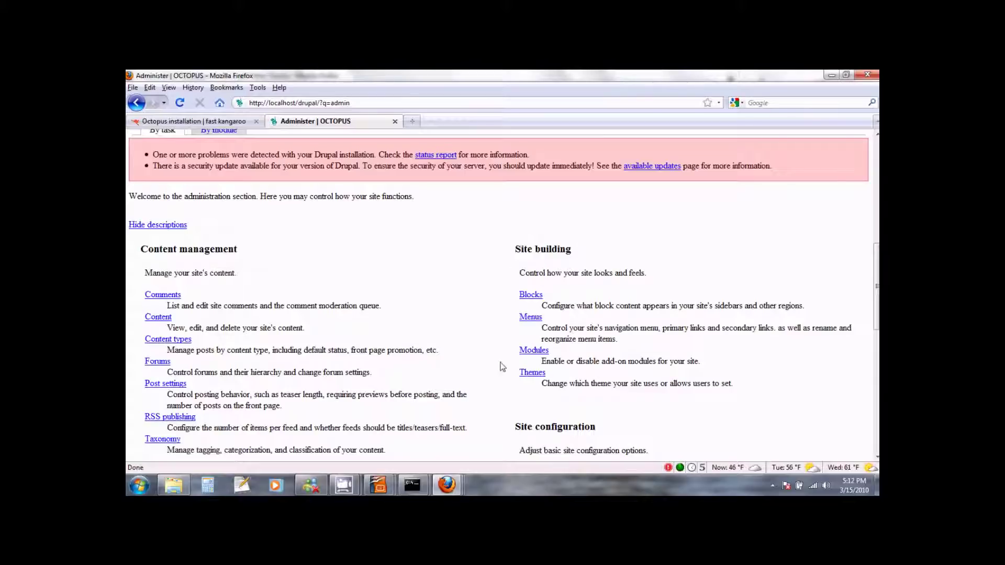
{"action": "left_click", "coordinate": [532, 373]}
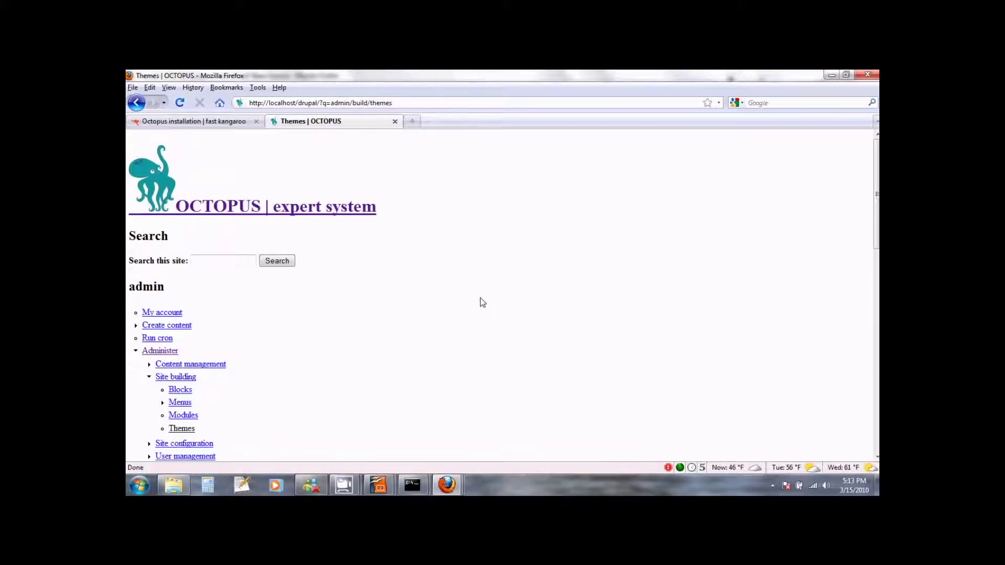
{"action": "scroll", "coordinate": [439, 302], "scroll_direction": "down", "scroll_amount": 5}
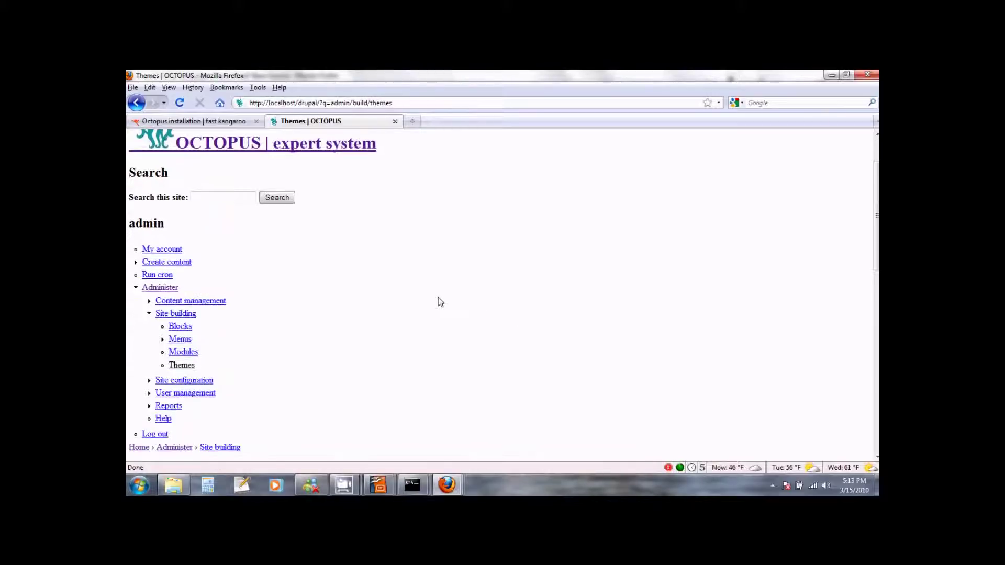
{"action": "scroll", "coordinate": [439, 302], "scroll_direction": "down", "scroll_amount": 10}
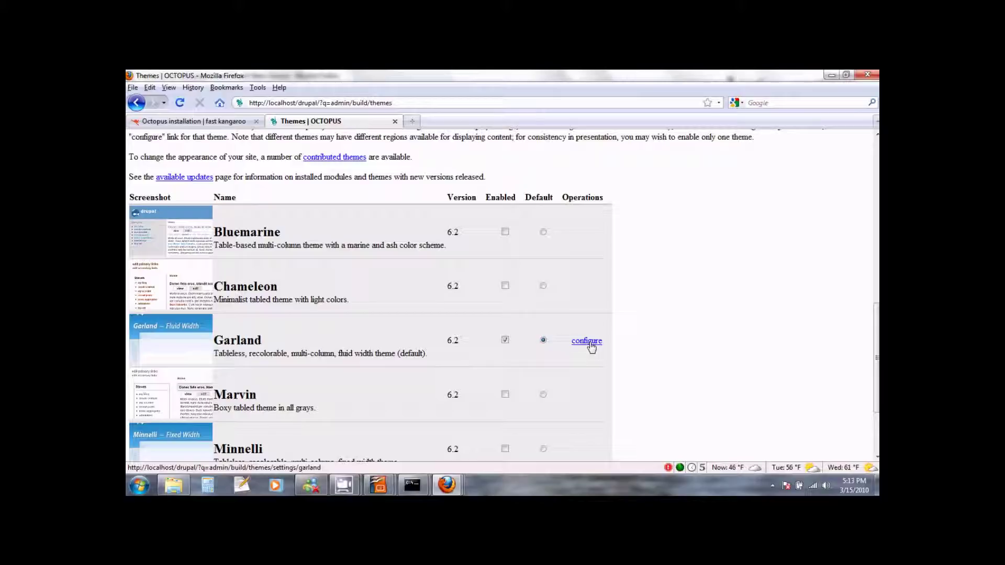
{"action": "left_click", "coordinate": [587, 341]}
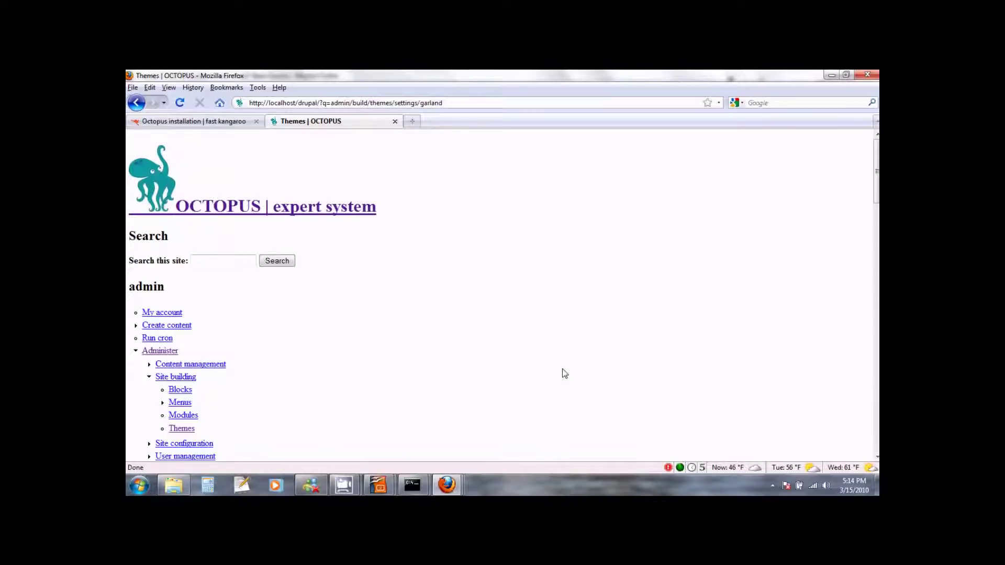
Save the Garland theme settings with 'Save configuration' at the page bottom.
{"action": "scroll", "coordinate": [563, 370], "scroll_direction": "down", "scroll_amount": 10}
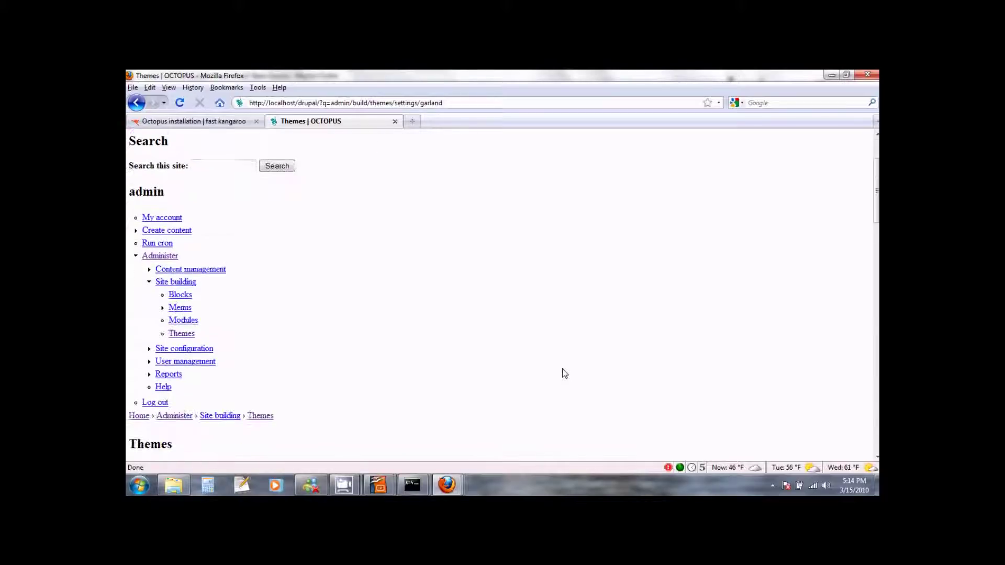
{"action": "scroll", "coordinate": [563, 373], "scroll_direction": "down", "scroll_amount": 6}
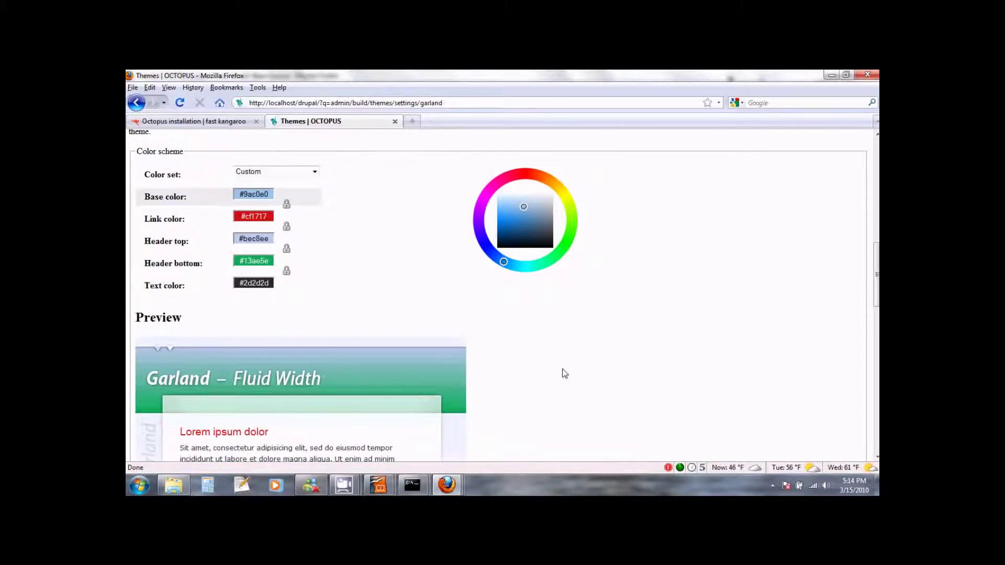
{"action": "scroll", "coordinate": [563, 370], "scroll_direction": "down", "scroll_amount": 14}
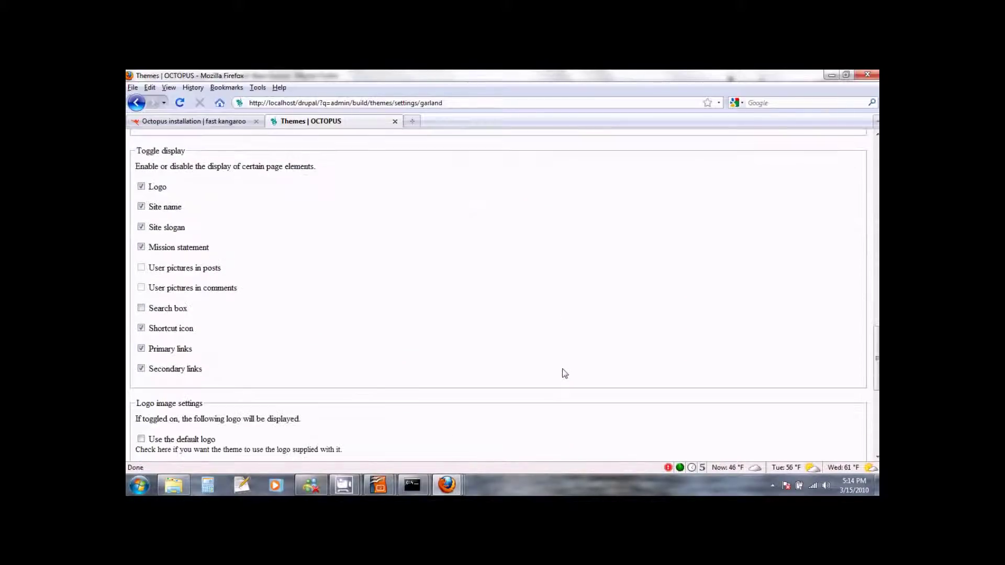
{"action": "scroll", "coordinate": [564, 373], "scroll_direction": "down", "scroll_amount": 10}
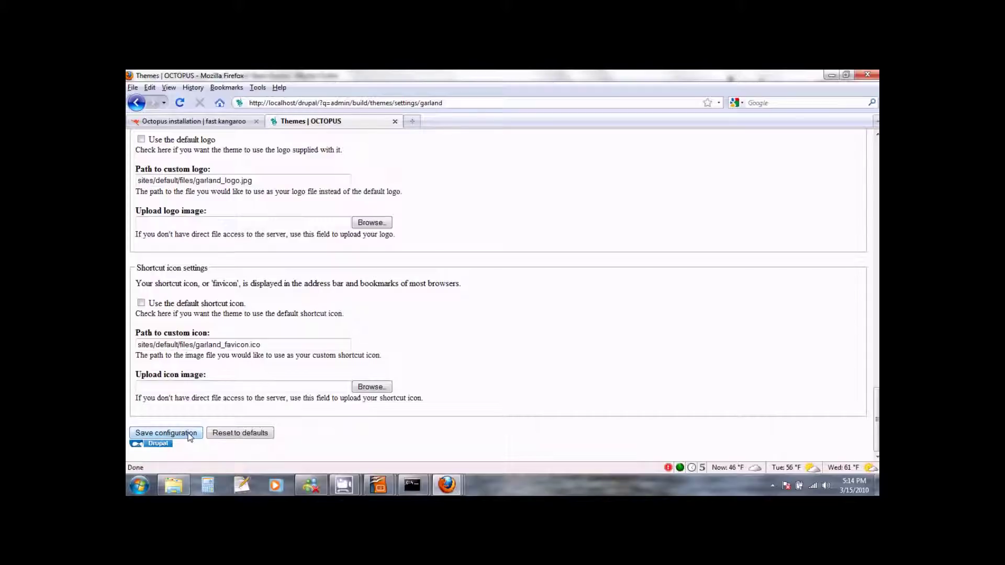
{"action": "left_click", "coordinate": [189, 434]}
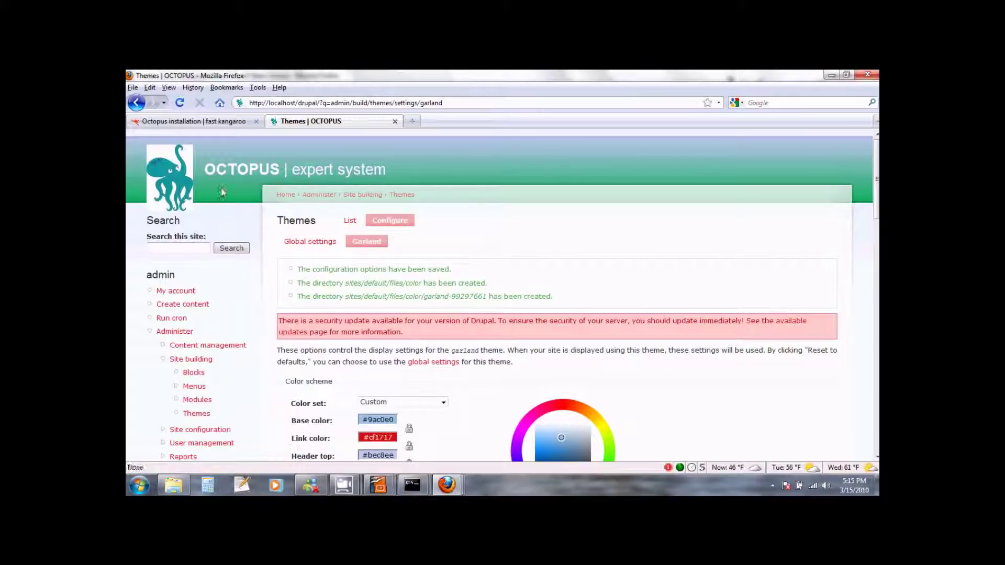
Return to the localhost/drupal front page via the Octopus header logo.
{"action": "left_click", "coordinate": [180, 185]}
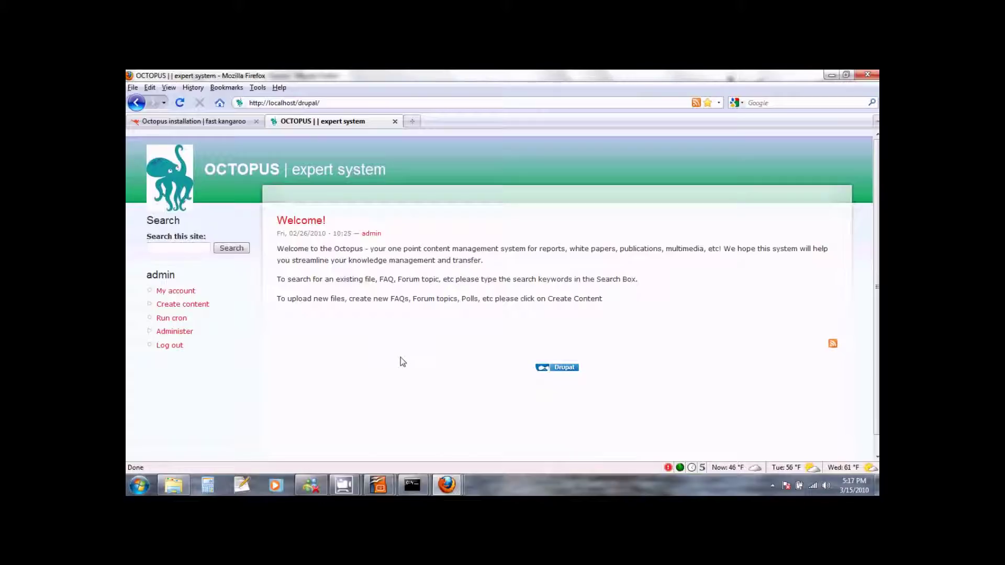
Open Administer > User management > Users and review the listed site users.
{"action": "left_click", "coordinate": [186, 335]}
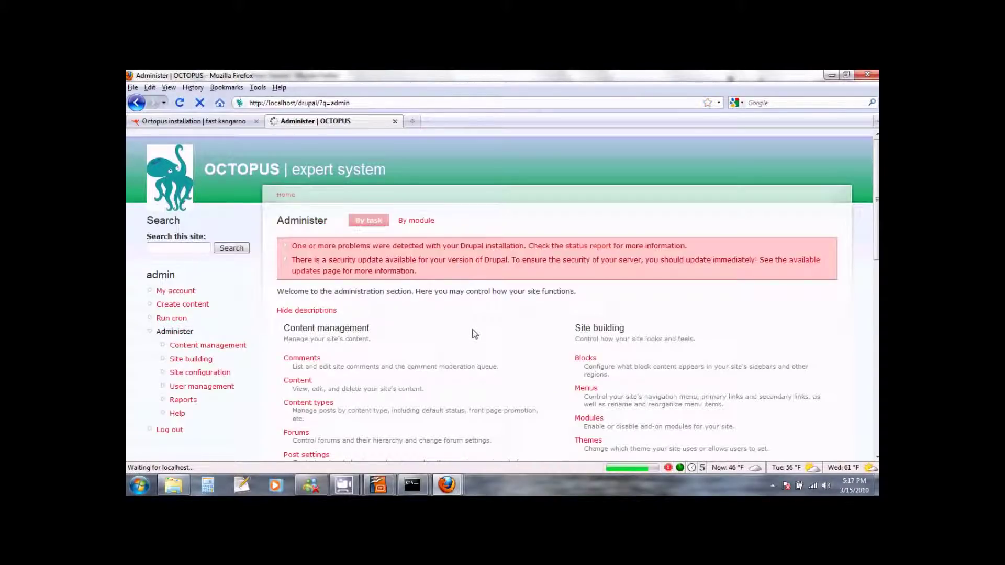
{"action": "scroll", "coordinate": [475, 335], "scroll_direction": "down", "scroll_amount": 3}
{"action": "scroll", "coordinate": [475, 335], "scroll_direction": "down", "scroll_amount": 5}
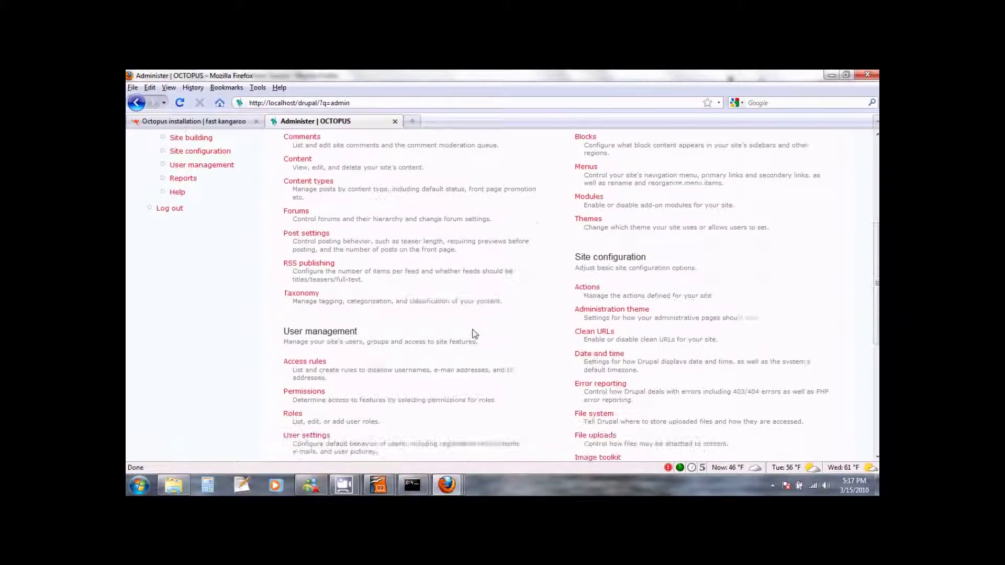
{"action": "scroll", "coordinate": [448, 315], "scroll_direction": "down", "scroll_amount": 1}
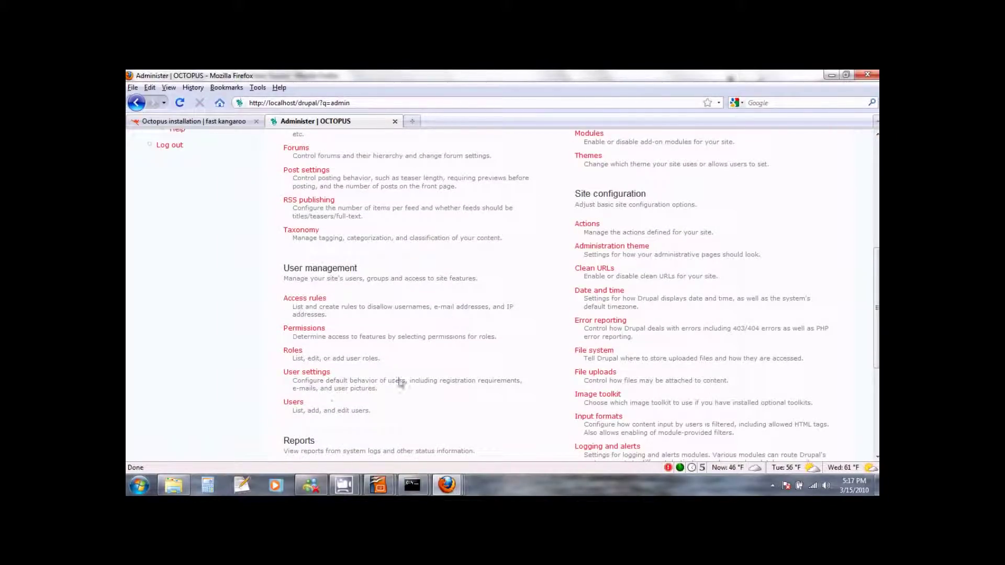
{"action": "left_click", "coordinate": [292, 403]}
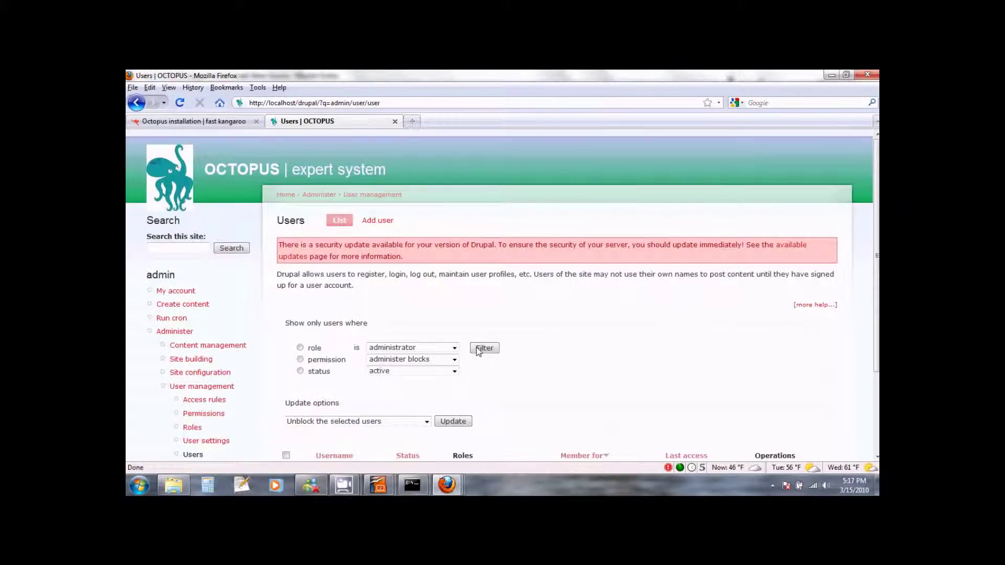
{"action": "scroll", "coordinate": [538, 352], "scroll_direction": "down", "scroll_amount": 2}
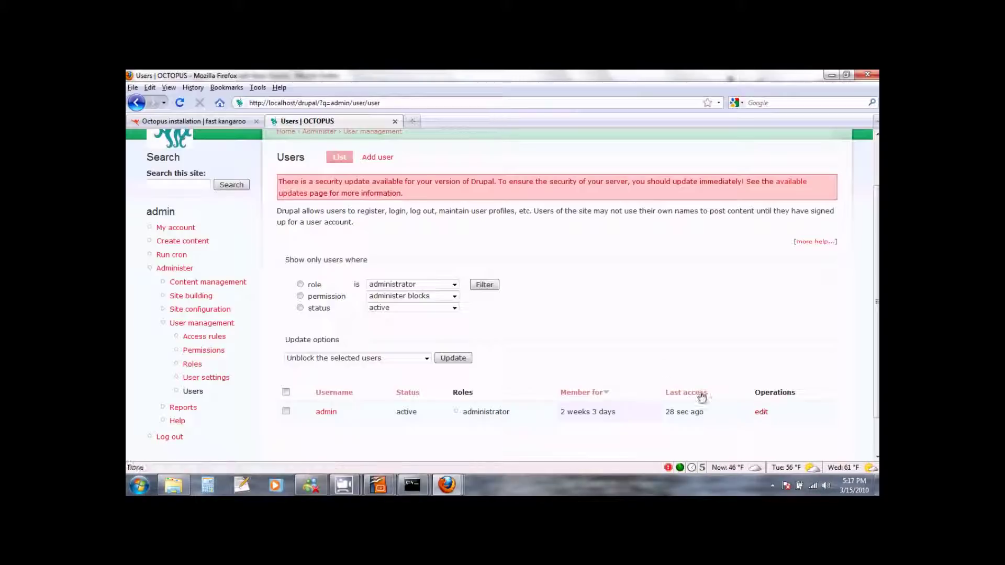
{"action": "scroll", "coordinate": [680, 377], "scroll_direction": "down", "scroll_amount": 1}
{"action": "scroll", "coordinate": [607, 320], "scroll_direction": "up", "scroll_amount": 3}
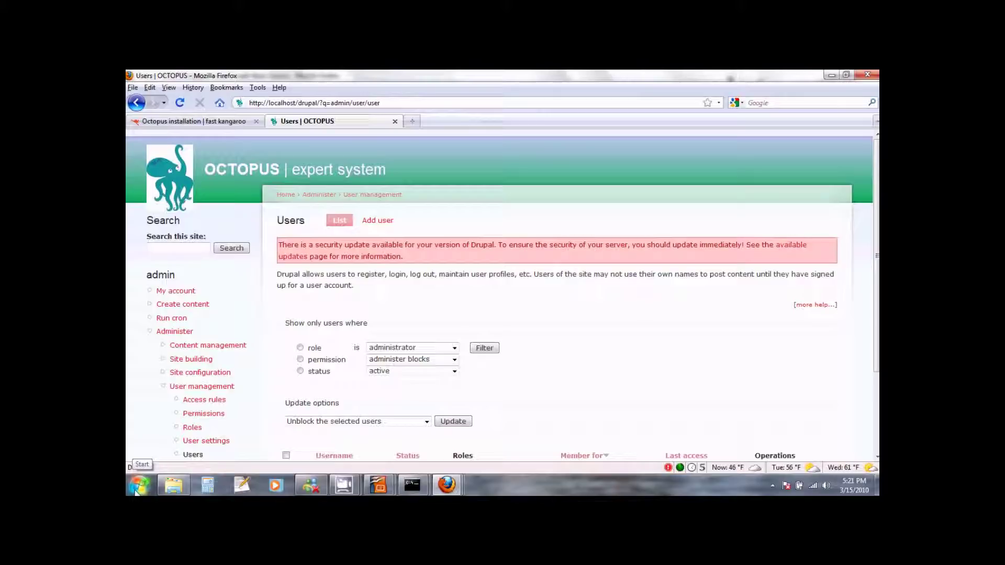
Launch Services from Control Panel > System and Security > Administrative Tools.
{"action": "left_click", "coordinate": [137, 486]}
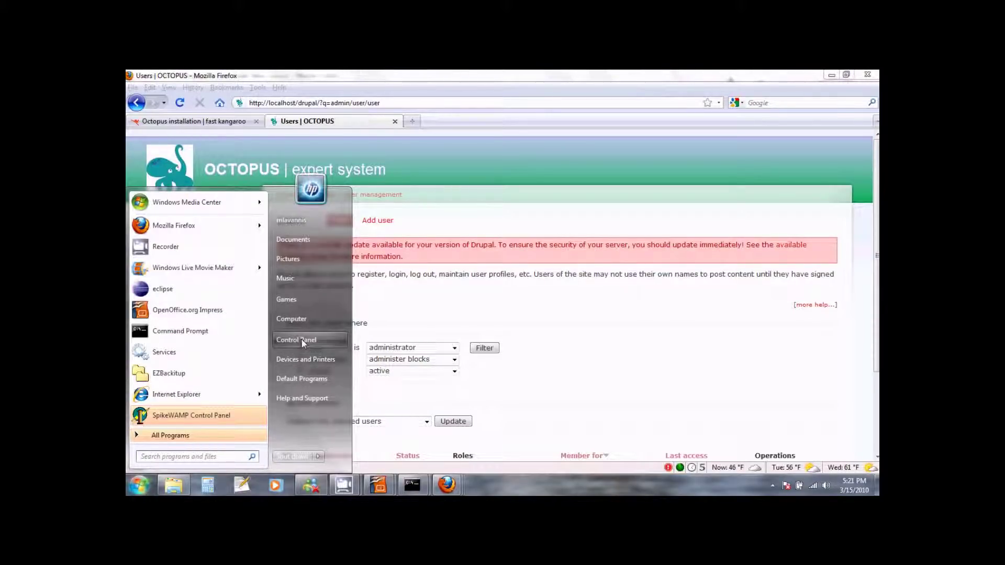
{"action": "left_click", "coordinate": [302, 339]}
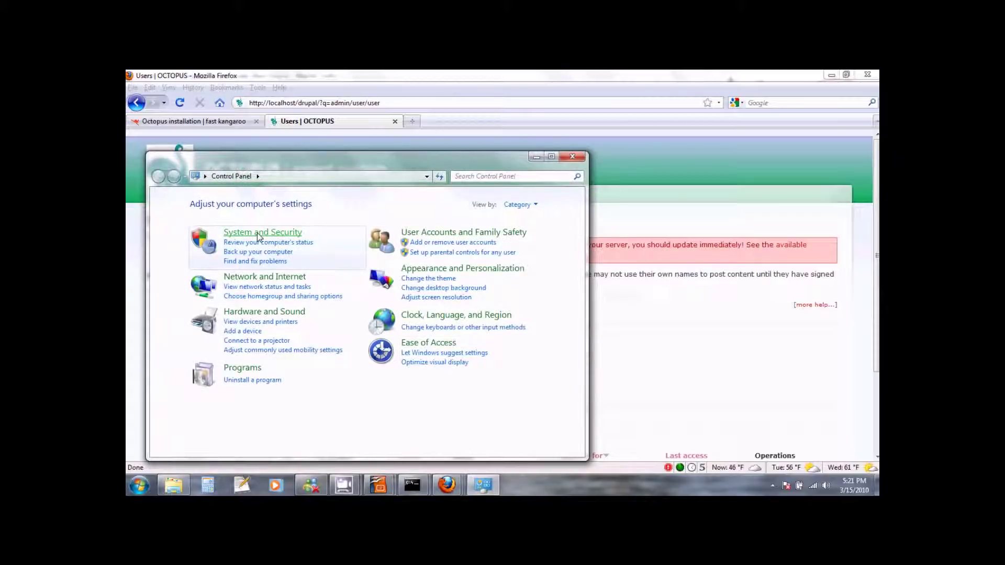
{"action": "left_click", "coordinate": [259, 234]}
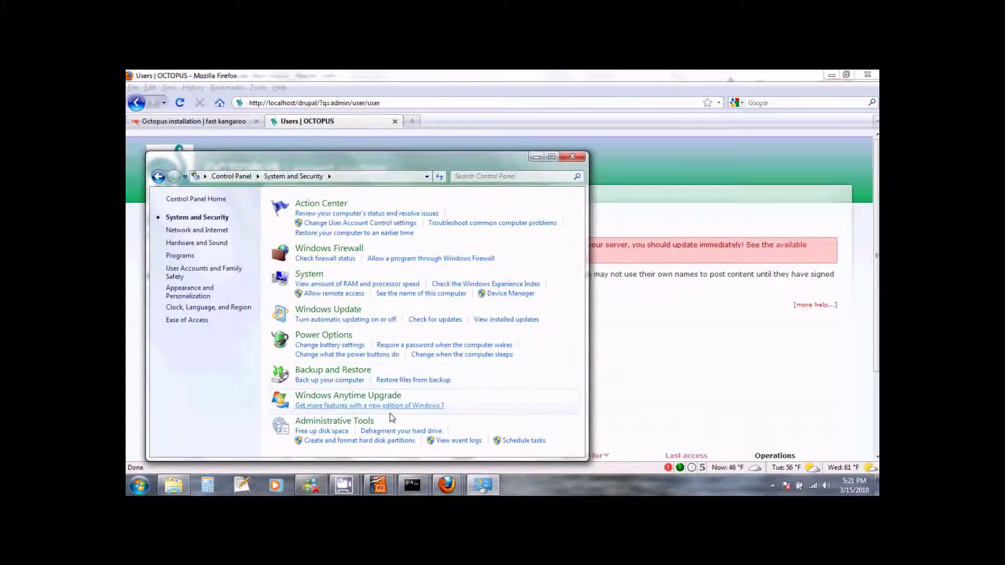
{"action": "left_click", "coordinate": [352, 422]}
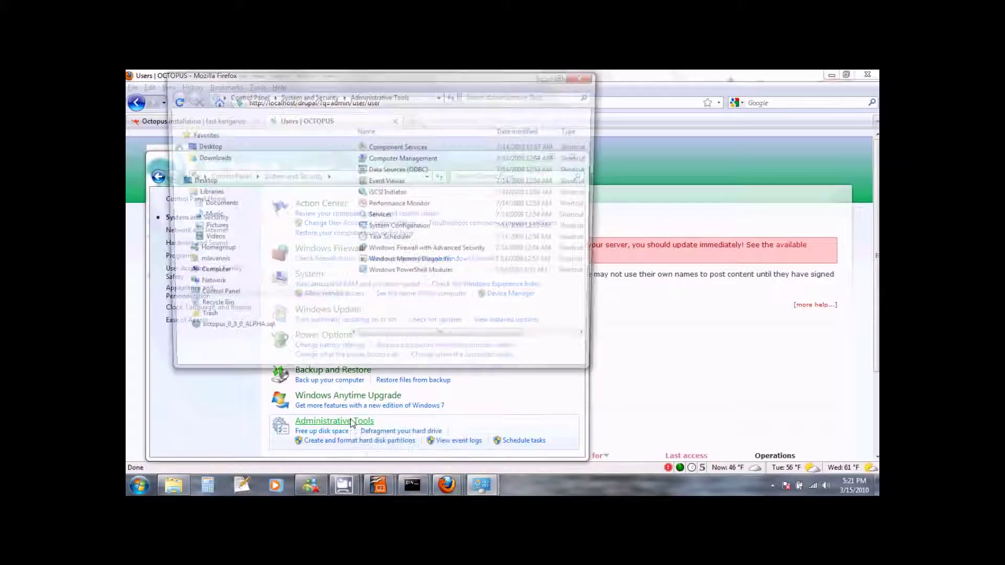
{"action": "left_click", "coordinate": [390, 219]}
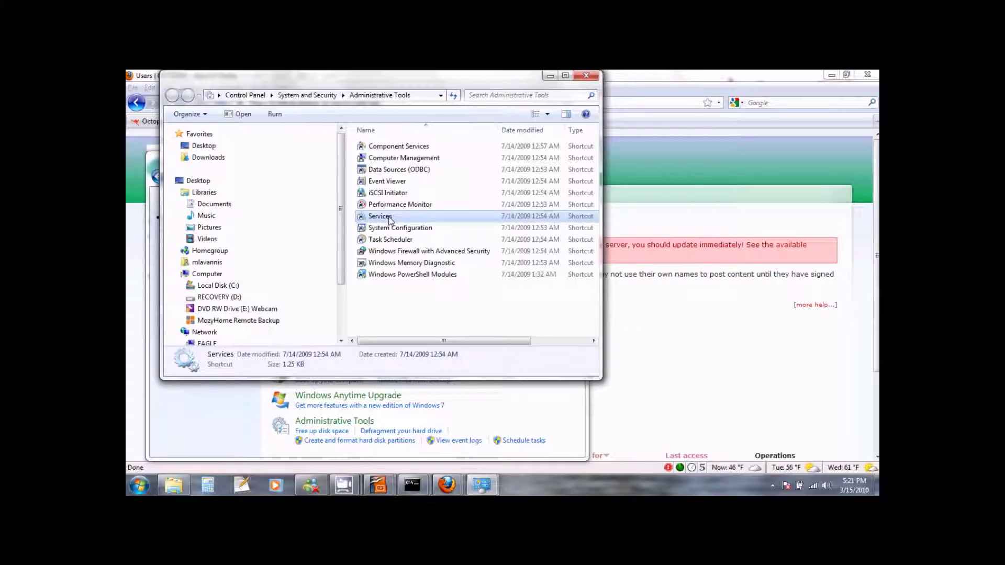
{"action": "double_click", "coordinate": [380, 216]}
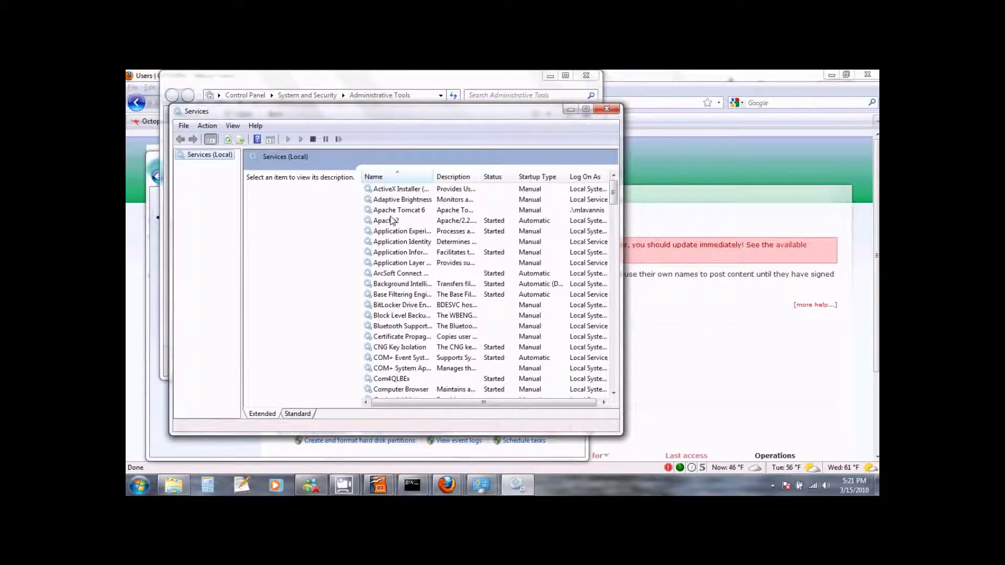
Check that the Apache2 and MySQL services show Started with Automatic startup.
{"action": "left_click", "coordinate": [391, 222]}
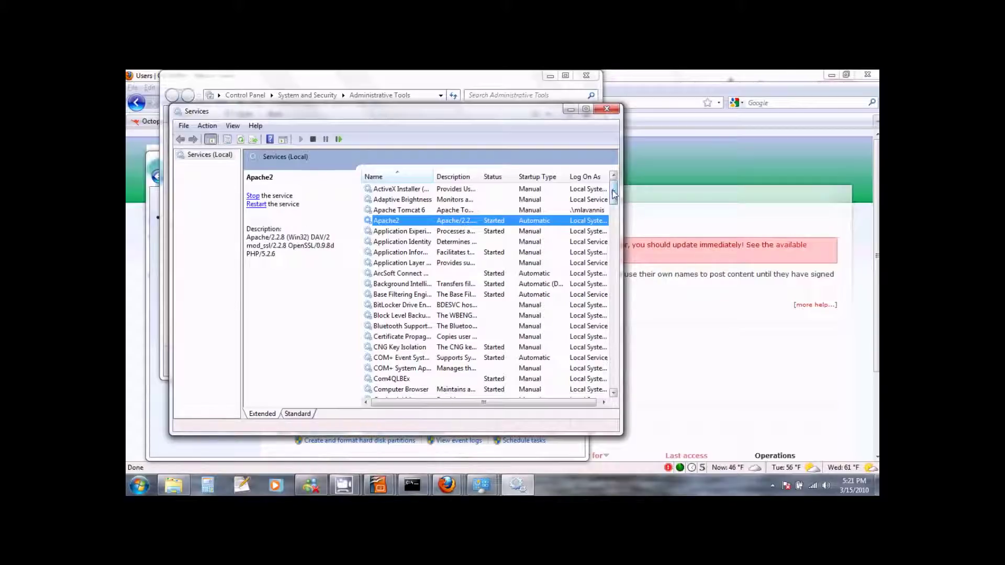
{"action": "left_click_drag", "start_coordinate": [614, 196], "coordinate": [613, 262]}
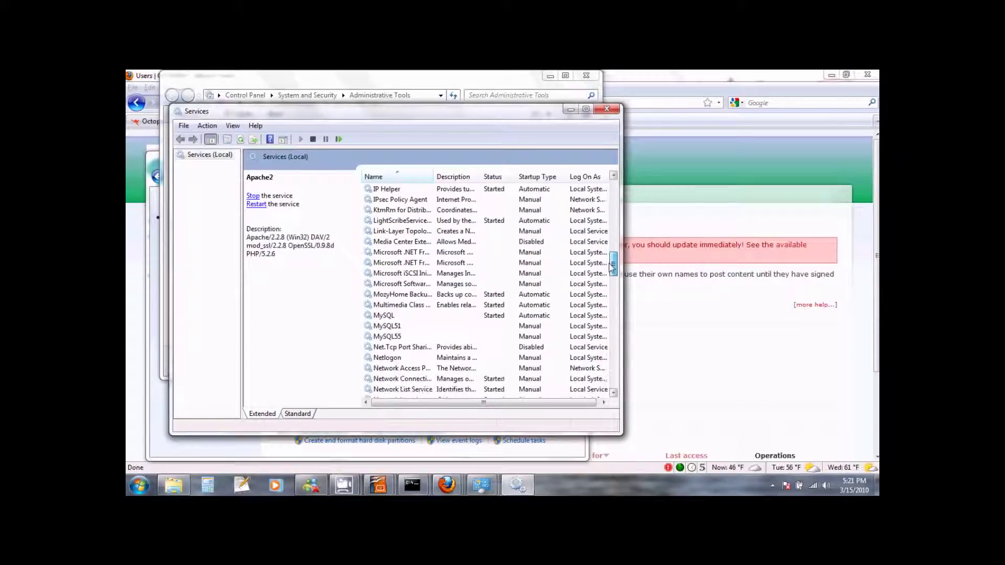
{"action": "left_click", "coordinate": [387, 316]}
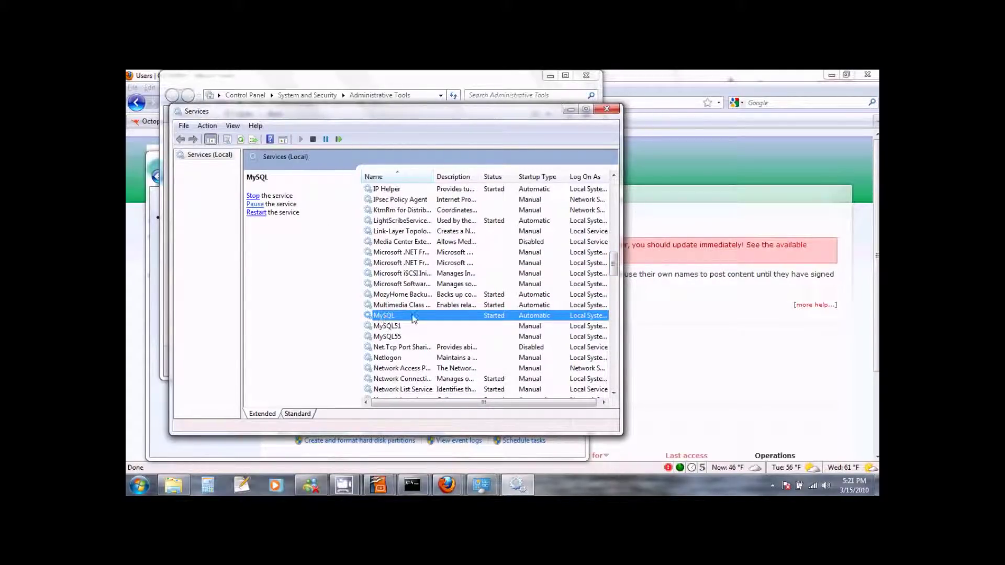